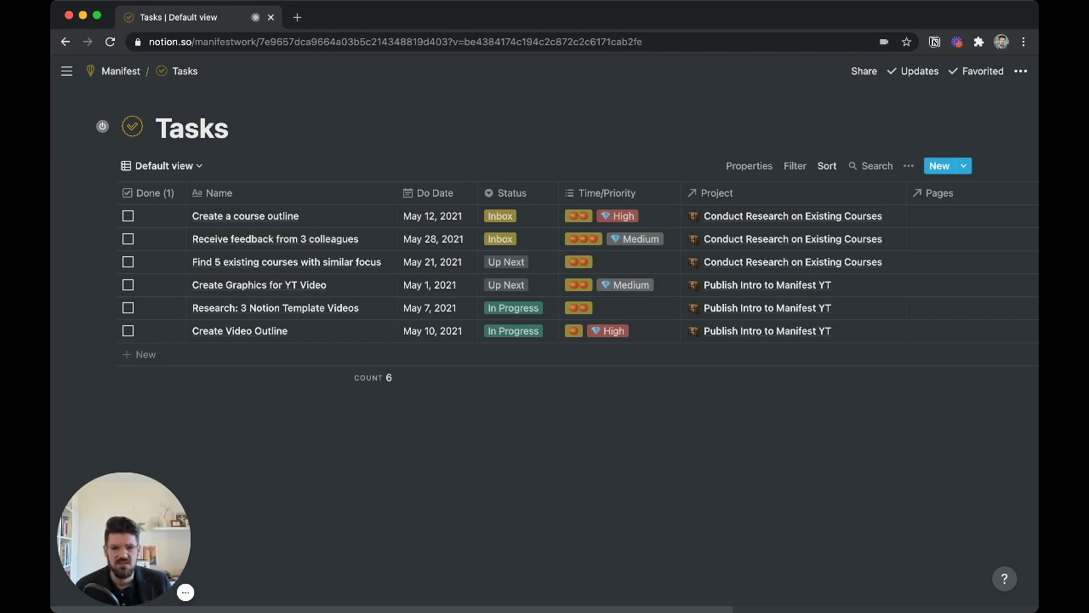
Step: Open the views dropdown above the Tasks table to list its saved views
left_click(163, 165)
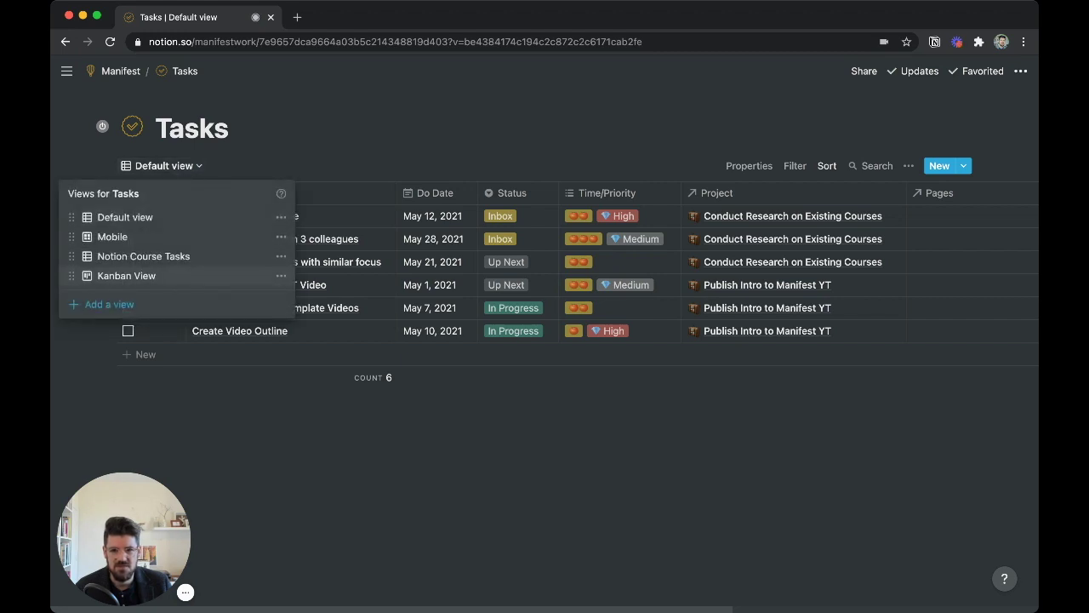
Step: Preview the Kanban View board grouped by Status, then return to the Default view table
left_click(126, 275)
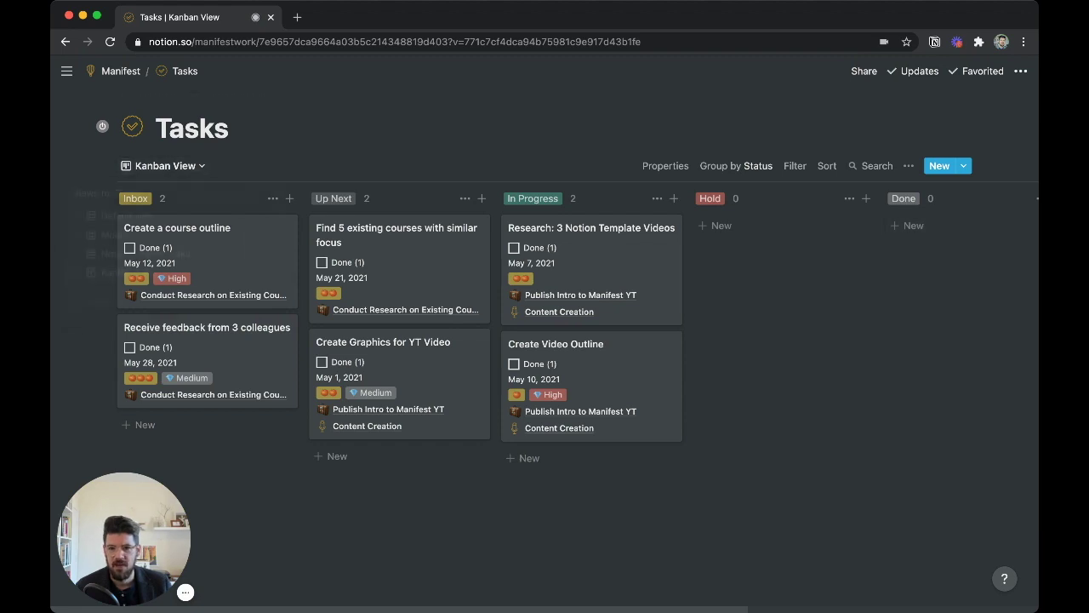
left_click(165, 165)
left_click(125, 217)
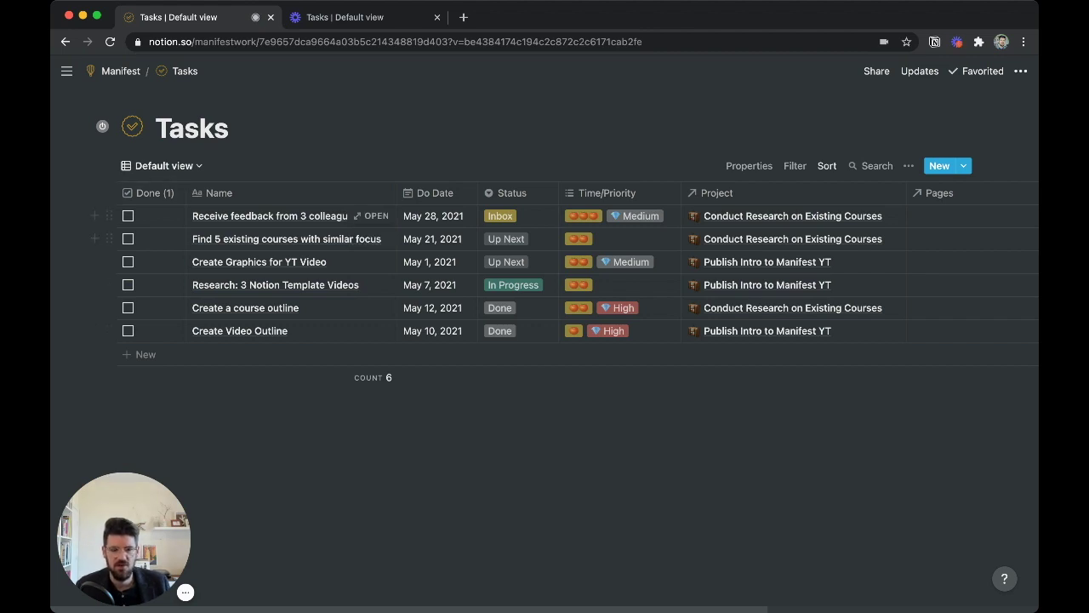
Step: Toggle the first row's checkbox on and off, then set 'Receive feedback from 3 colleagues' to Done
left_click(128, 215)
left_click(128, 216)
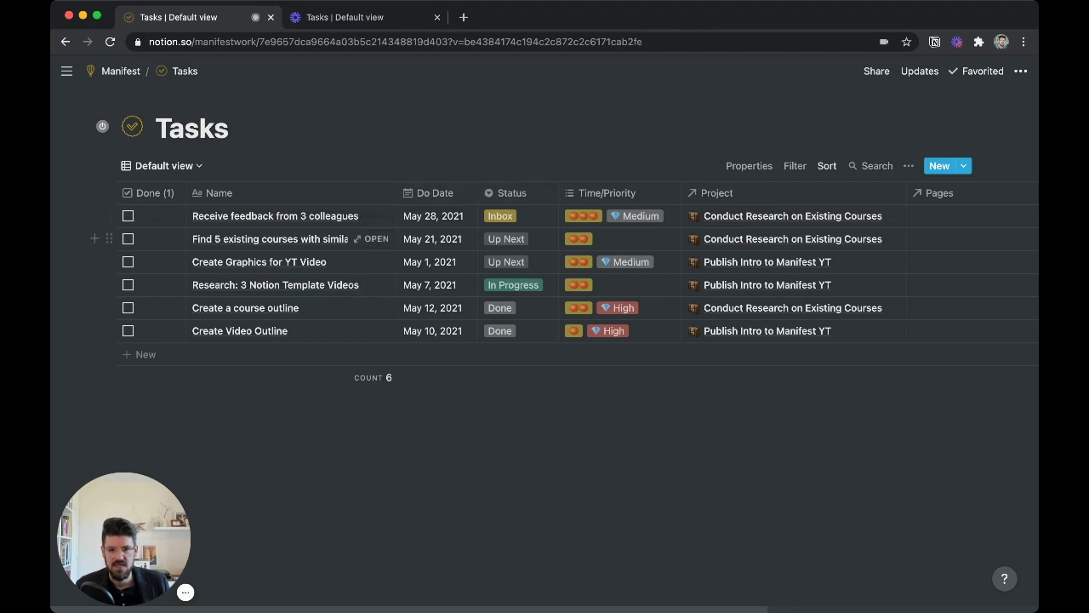
left_click(511, 216)
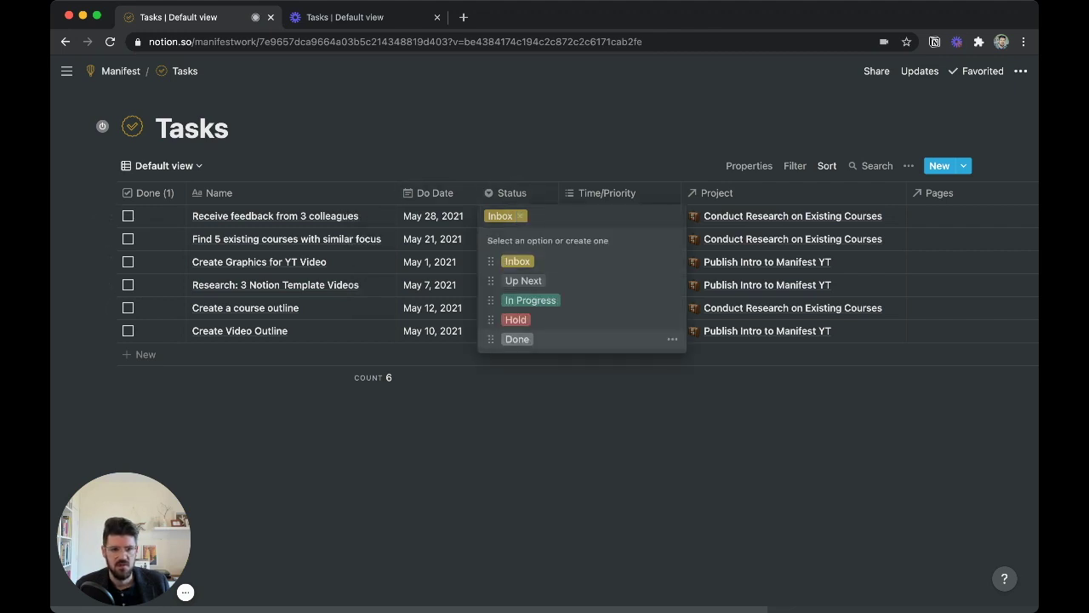
left_click(517, 339)
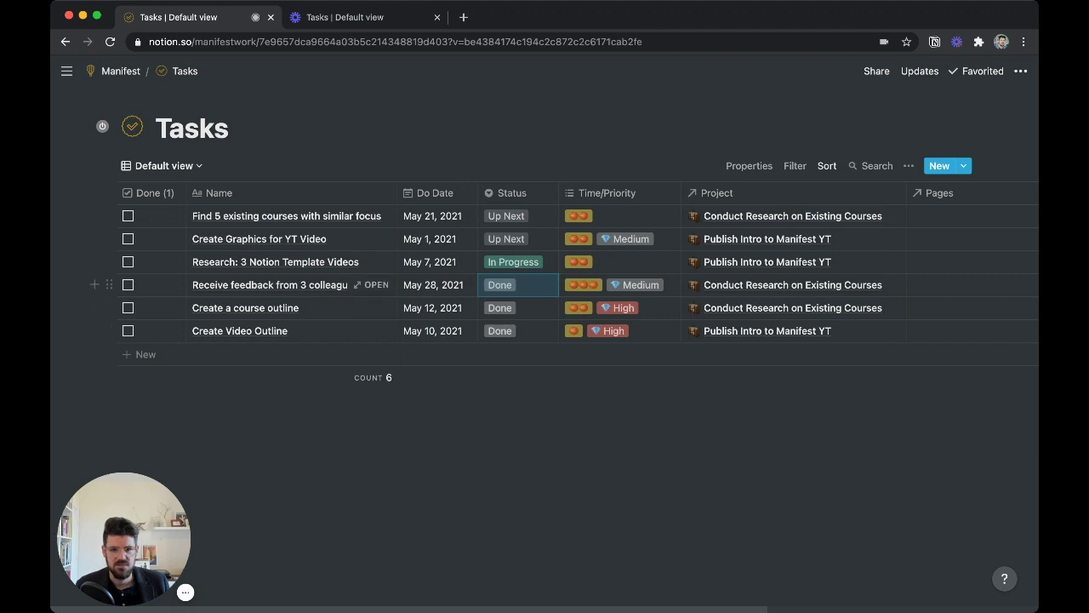
Step: Set 'Create a course outline' and 'Create Video Outline' back to Inbox
key("Return")
key("Return")
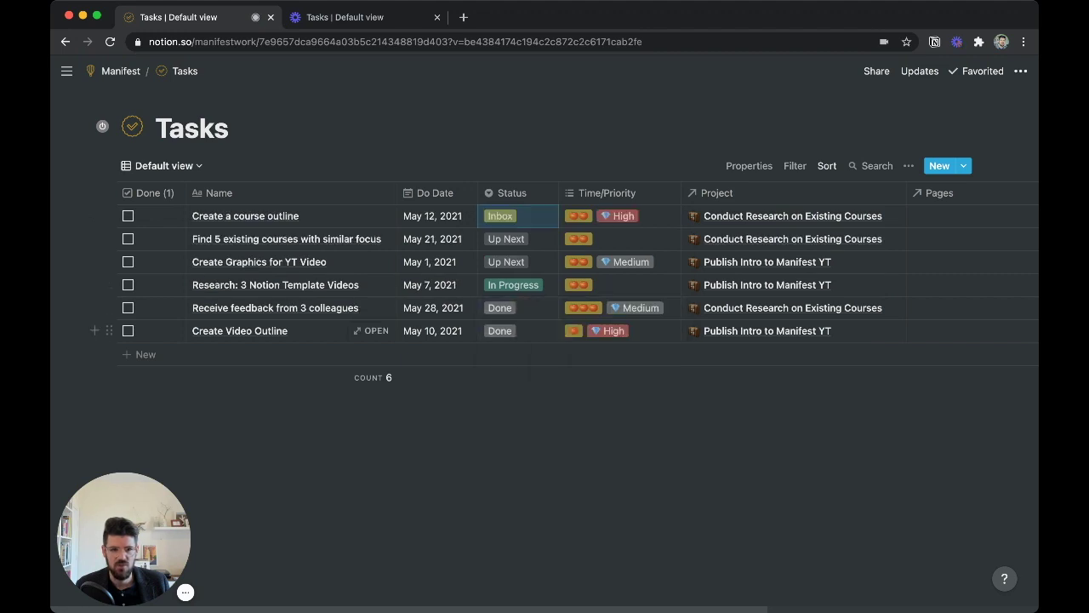
key("Down")
key("Down")
key("Down")
key("Down")
key("Down")
key("Return")
key("Return")
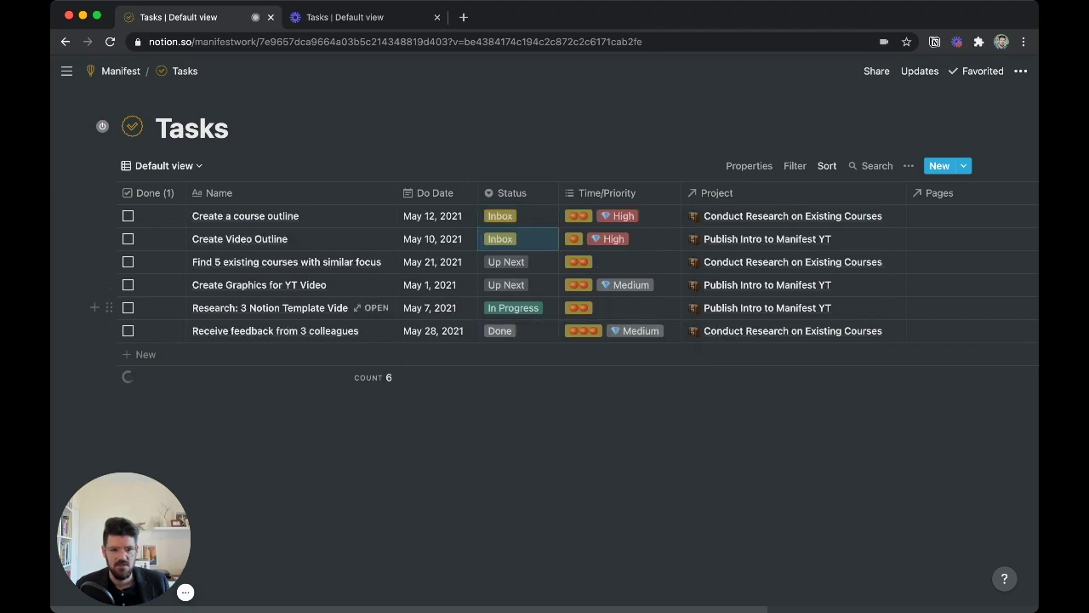
Step: Add a Formula property named 'Done', move it beside 'Done (1)' and narrow the column
scroll(544, 272, "right", 5)
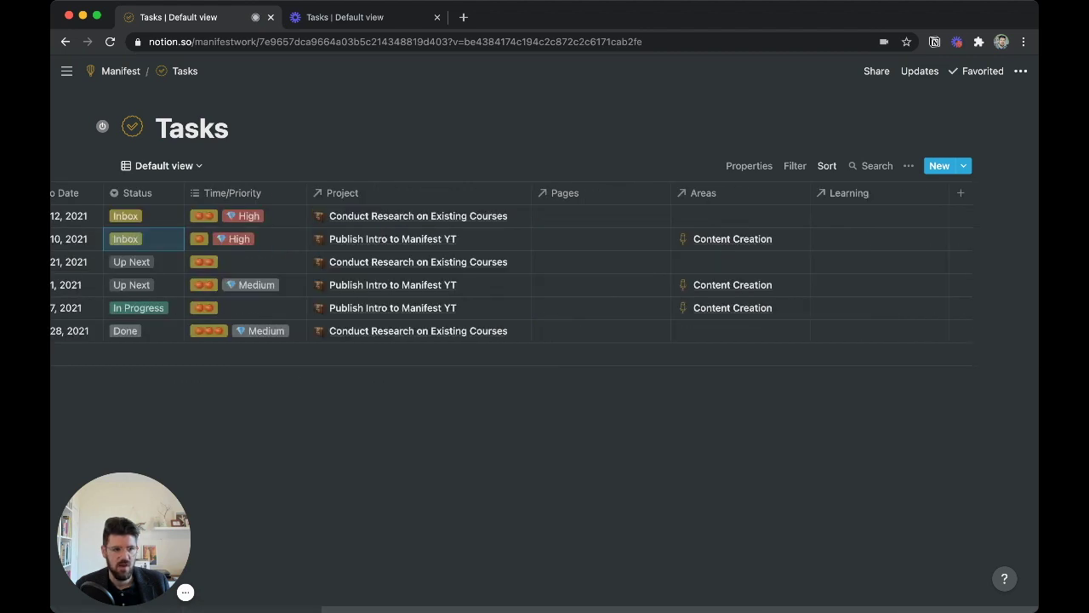
left_click(961, 192)
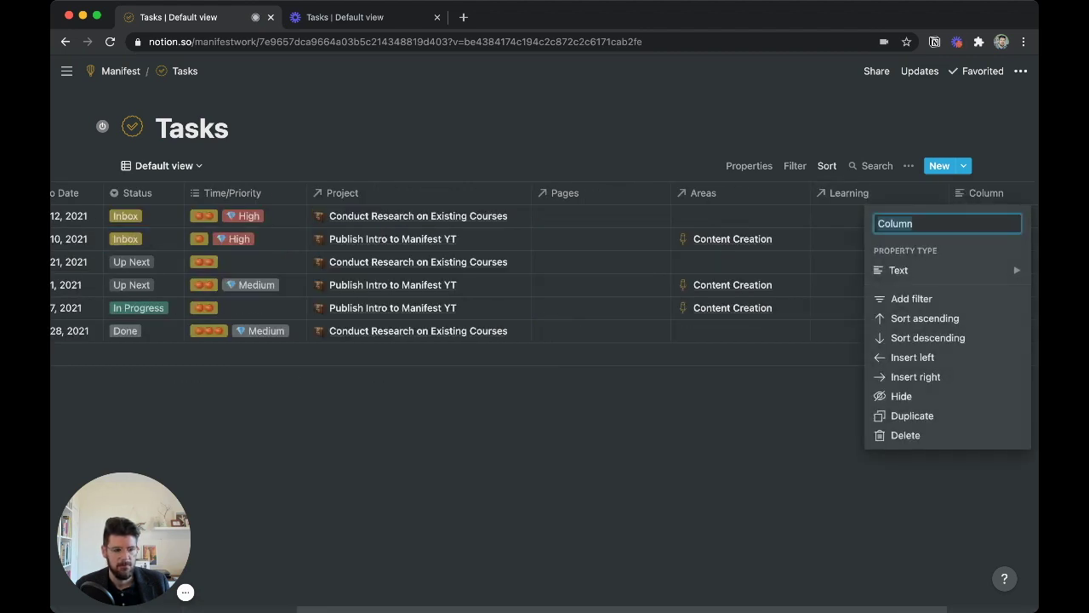
type("Done")
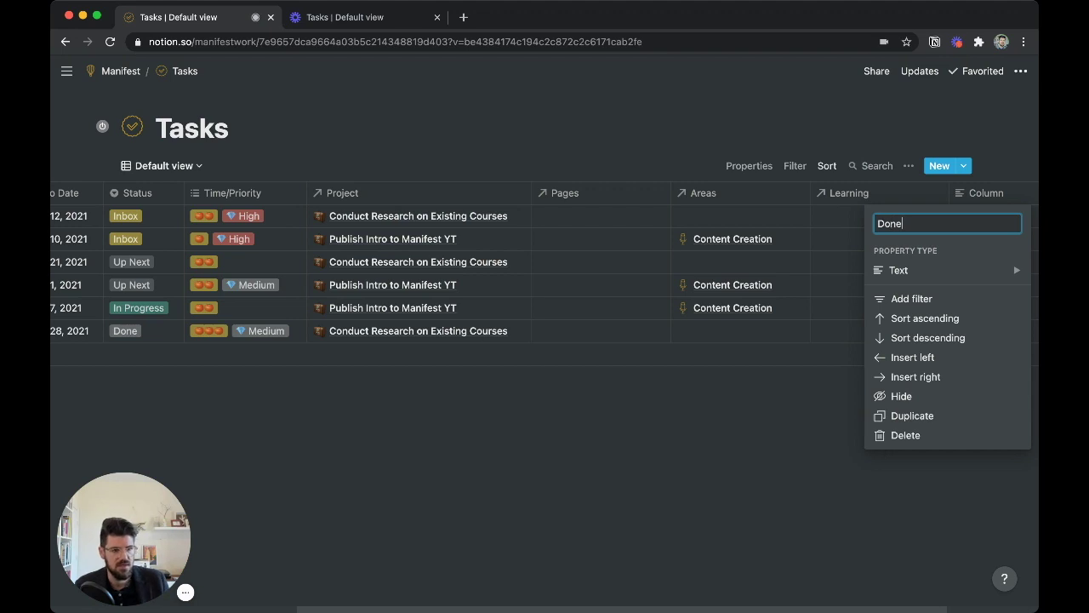
mouse_move(898, 270)
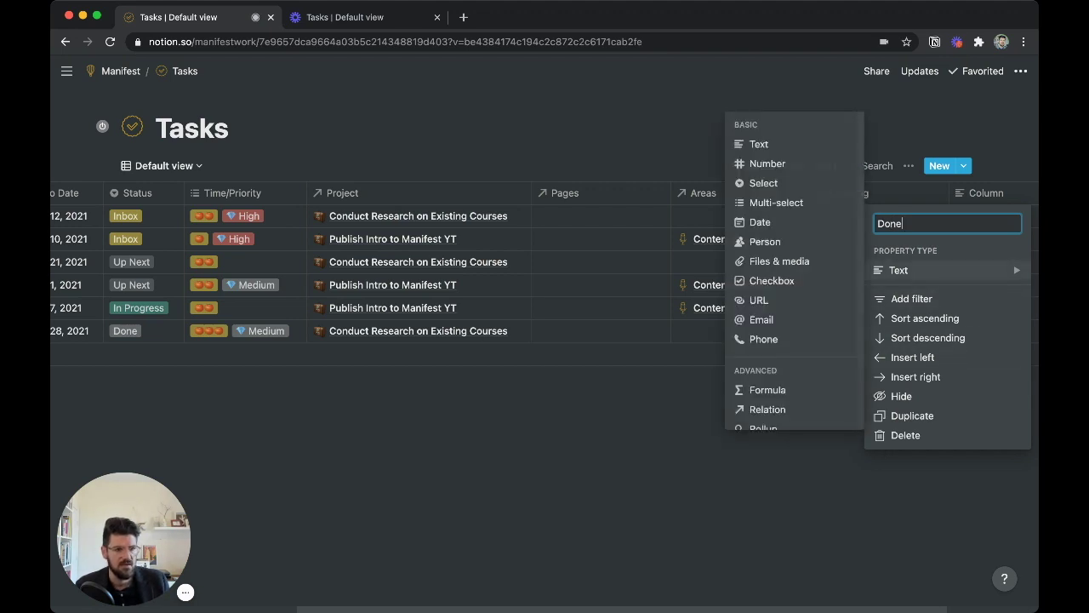
left_click(766, 390)
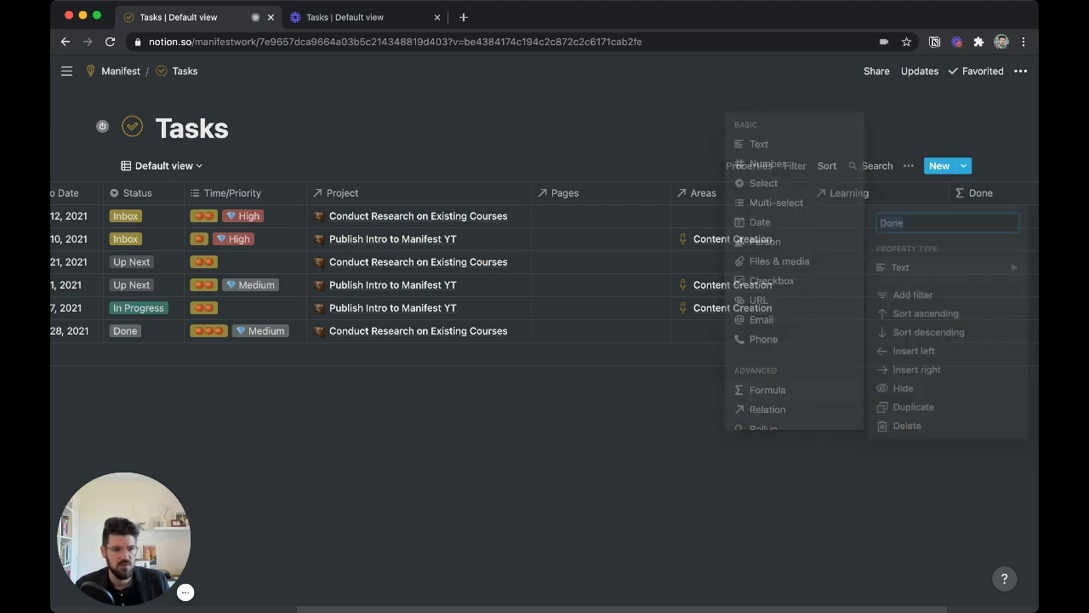
left_click_drag(980, 192, 247, 192)
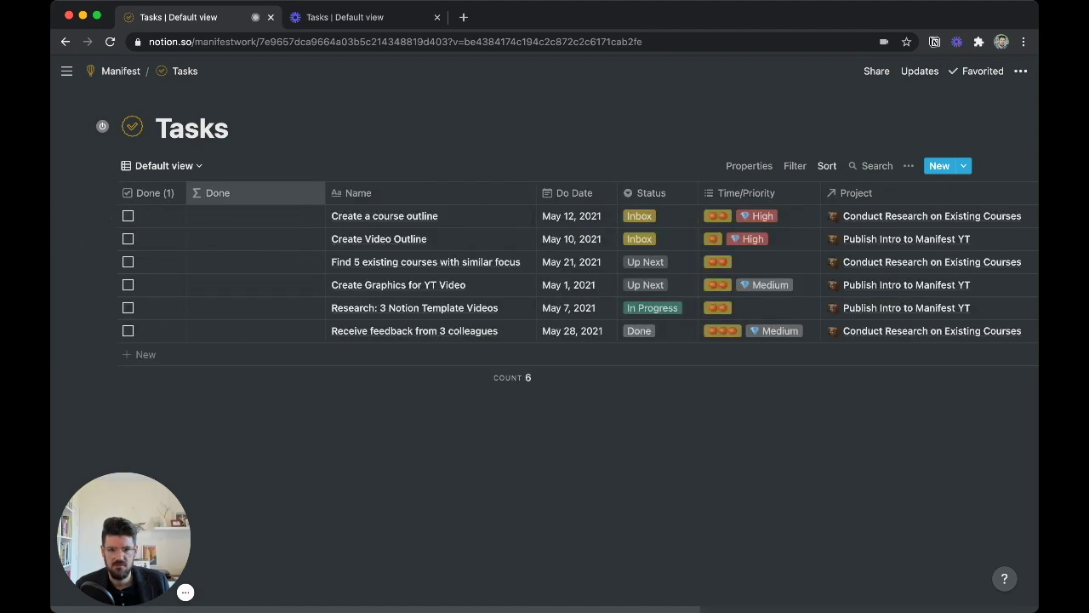
left_click_drag(326, 193, 257, 192)
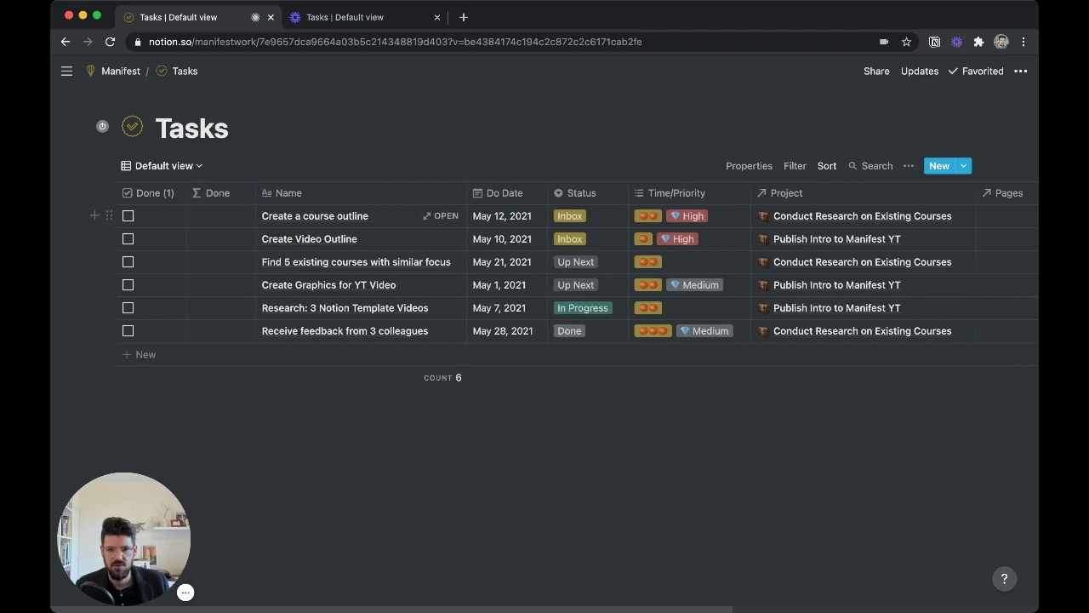
Step: Set the Done property's formula to equal(prop("Status"), "Done") and apply it
left_click(218, 192)
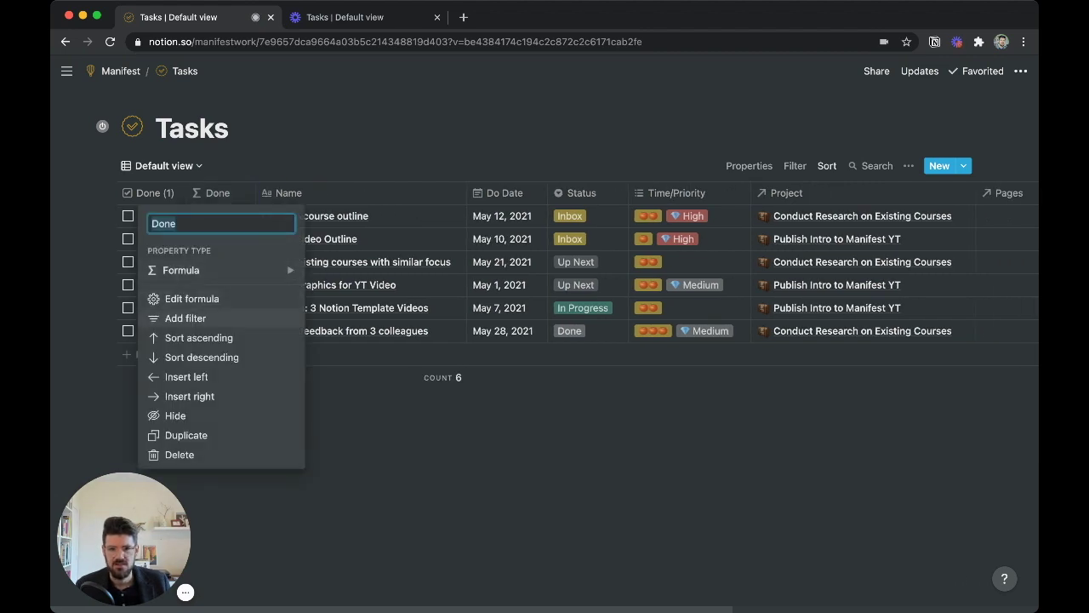
left_click(212, 295)
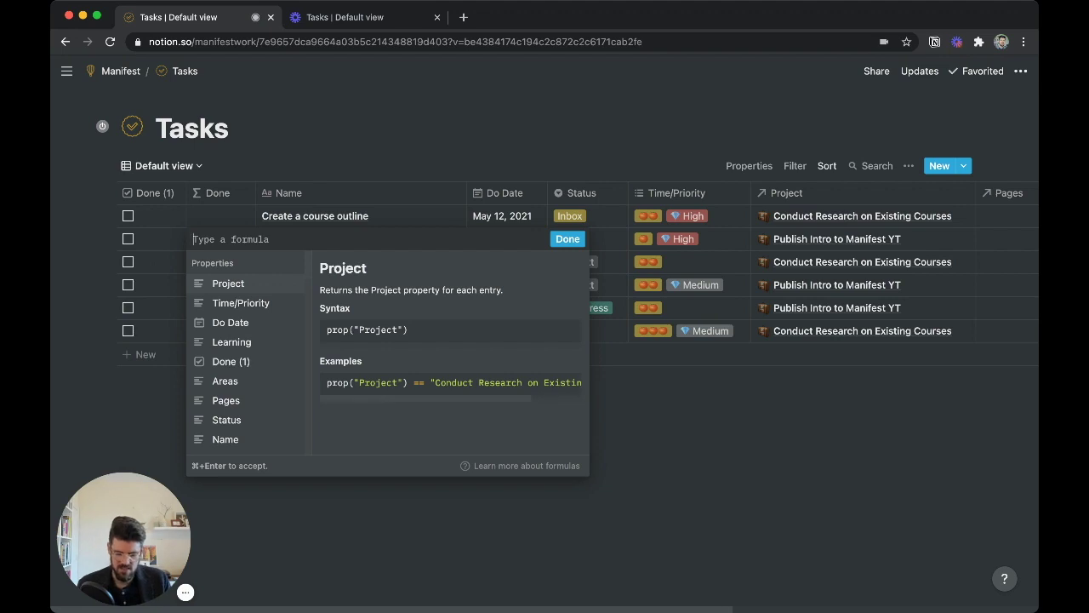
type("equal")
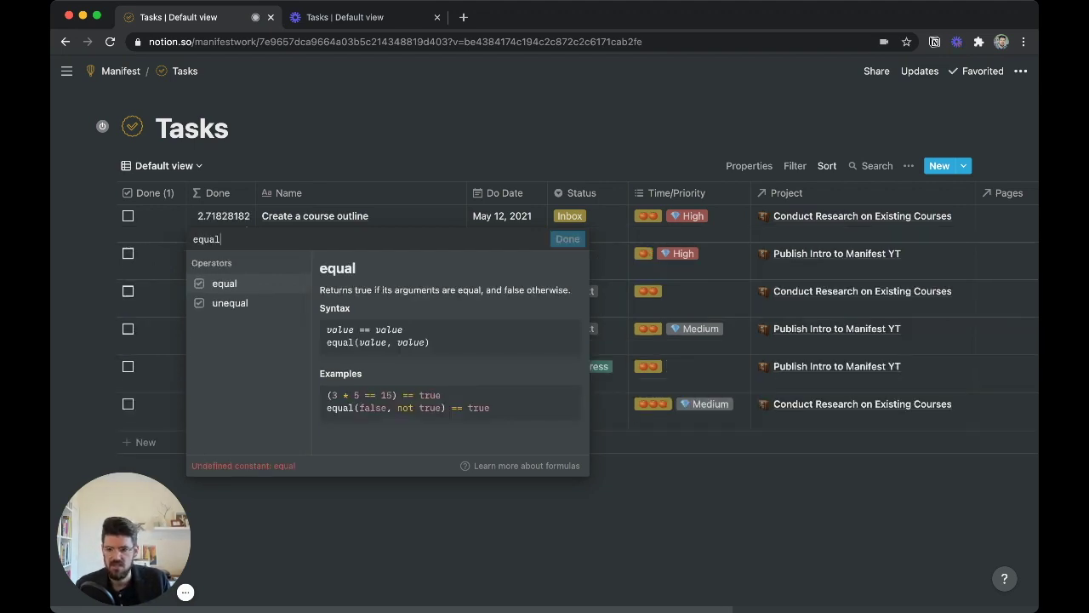
type("(prop")
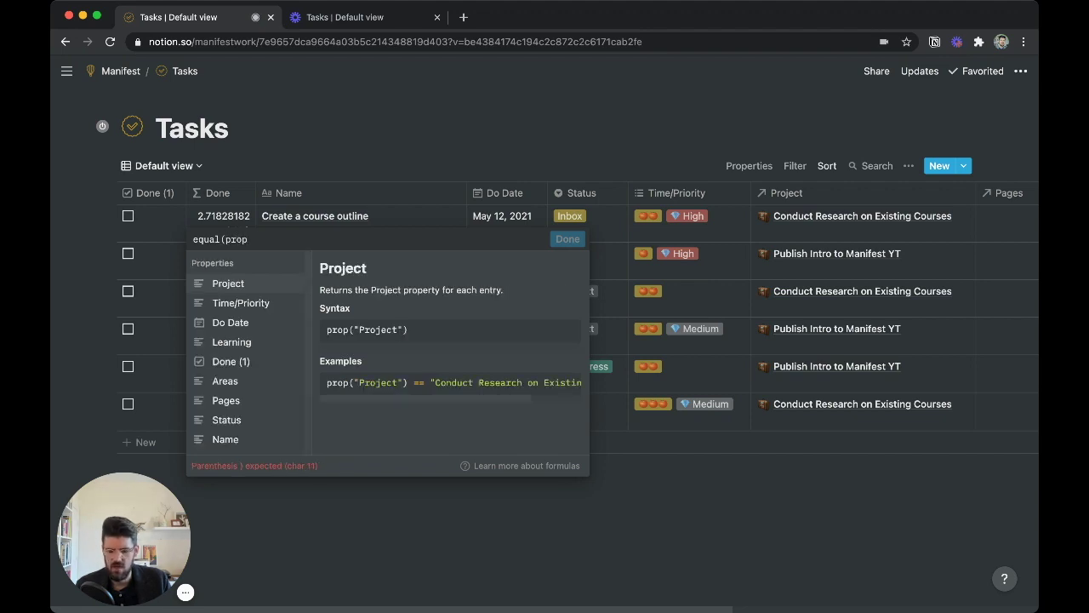
type("(\"Status\"")
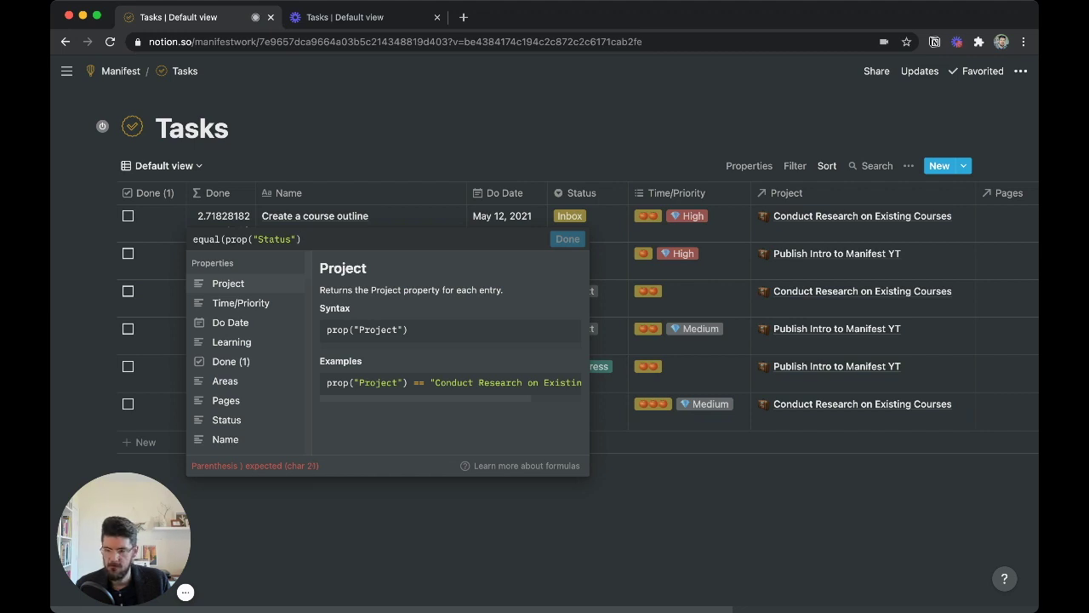
type("), ")
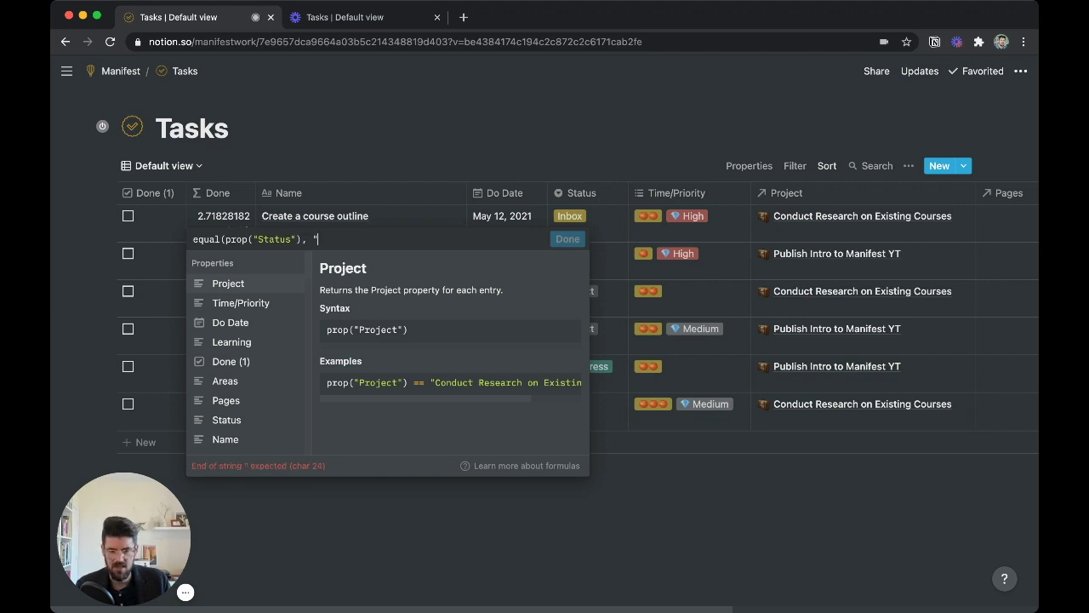
type("\"Done\"")
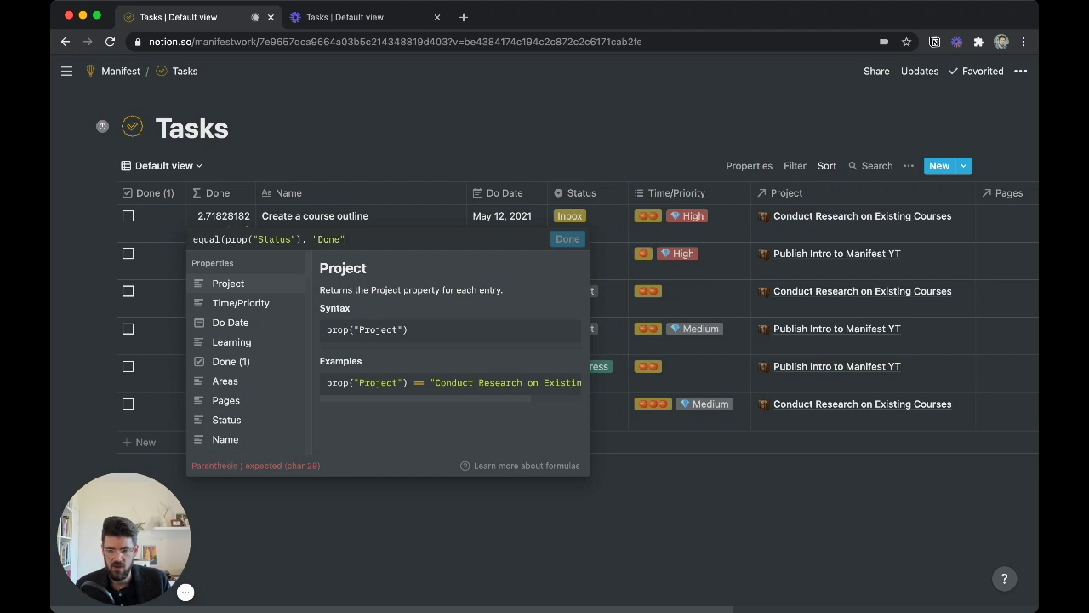
type(")")
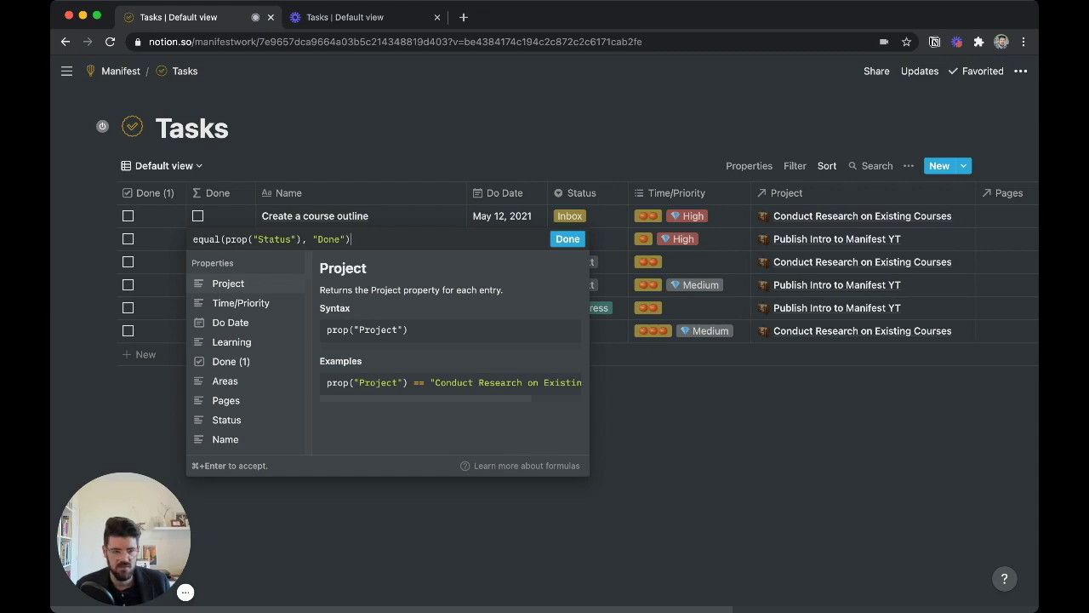
left_click(567, 238)
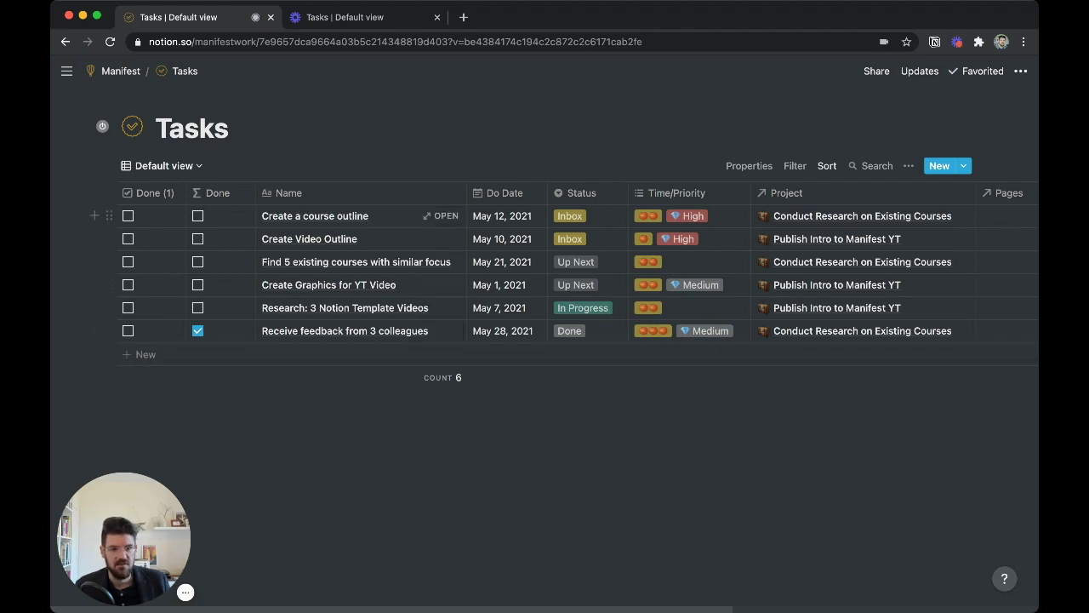
Step: Change 'Create a course outline' Status to Done so its Done box ticks
left_click(587, 216)
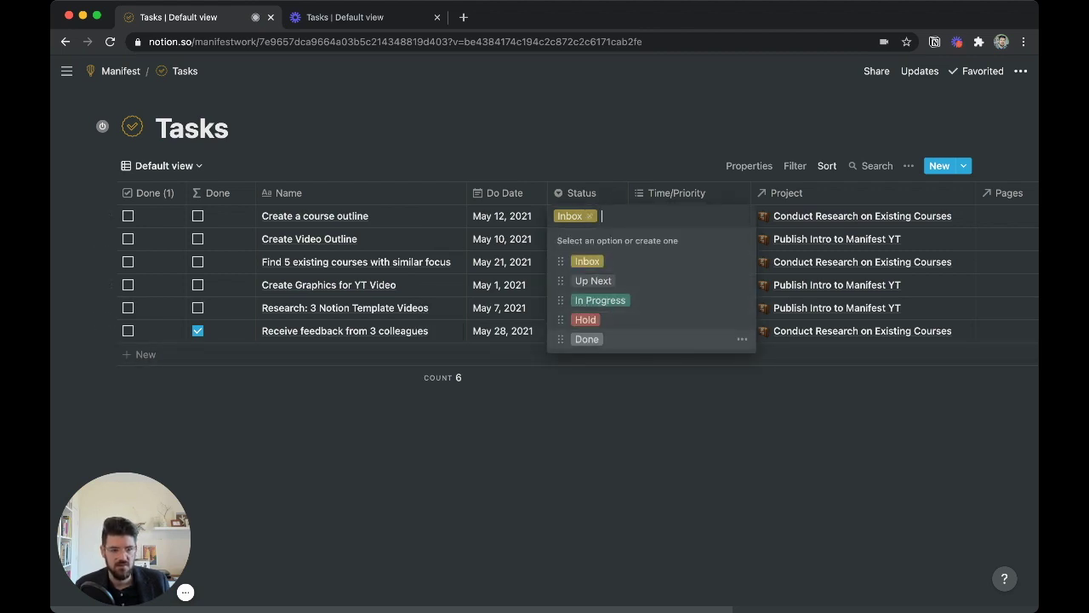
key("Return")
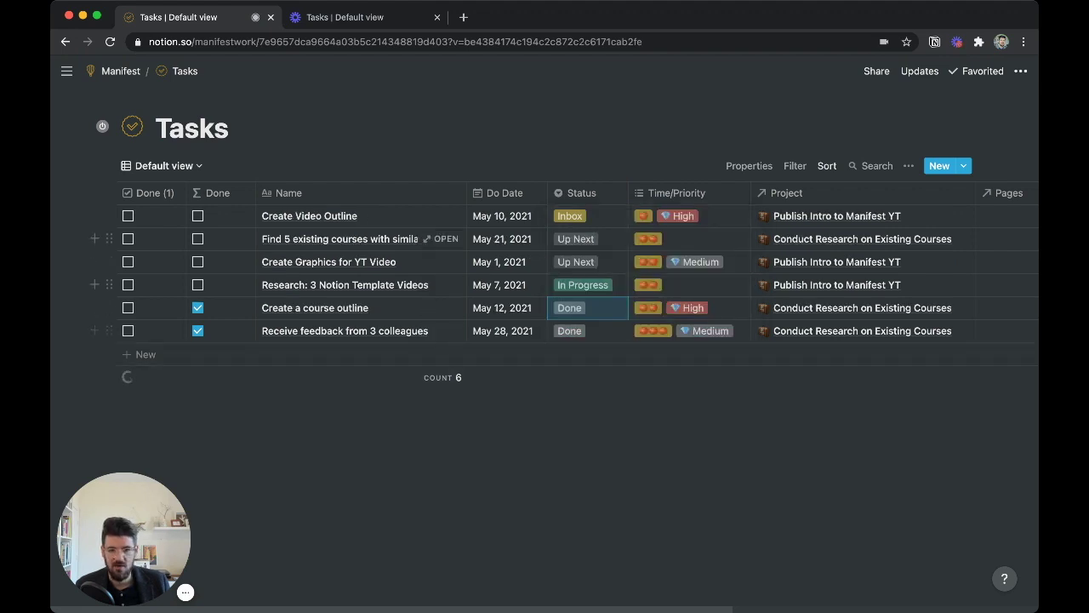
Step: Switch to Kanban View and show the Done formula property on the cards
left_click(161, 165)
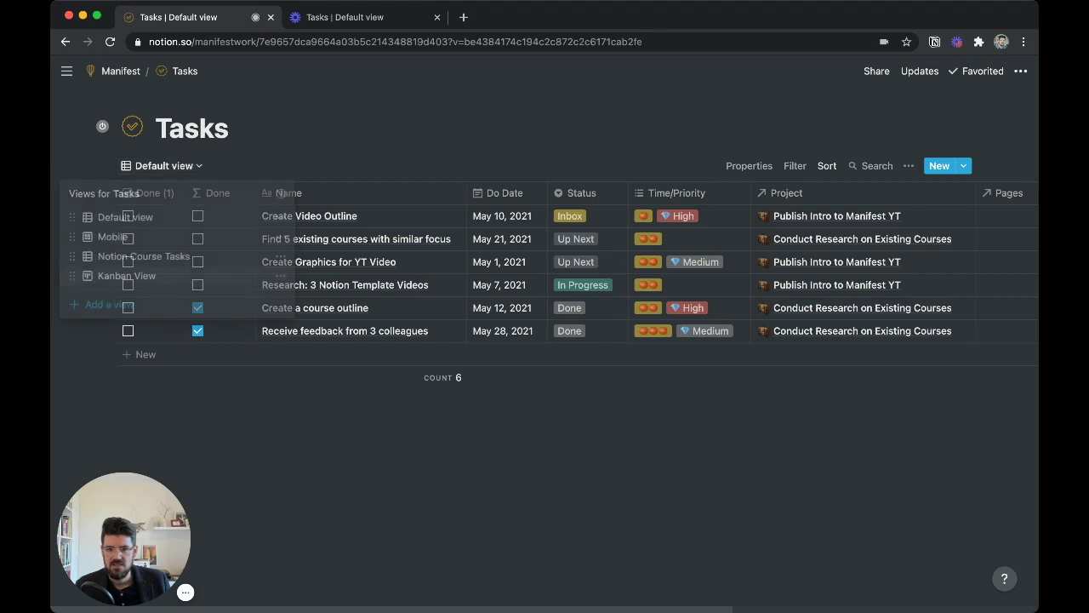
left_click(128, 275)
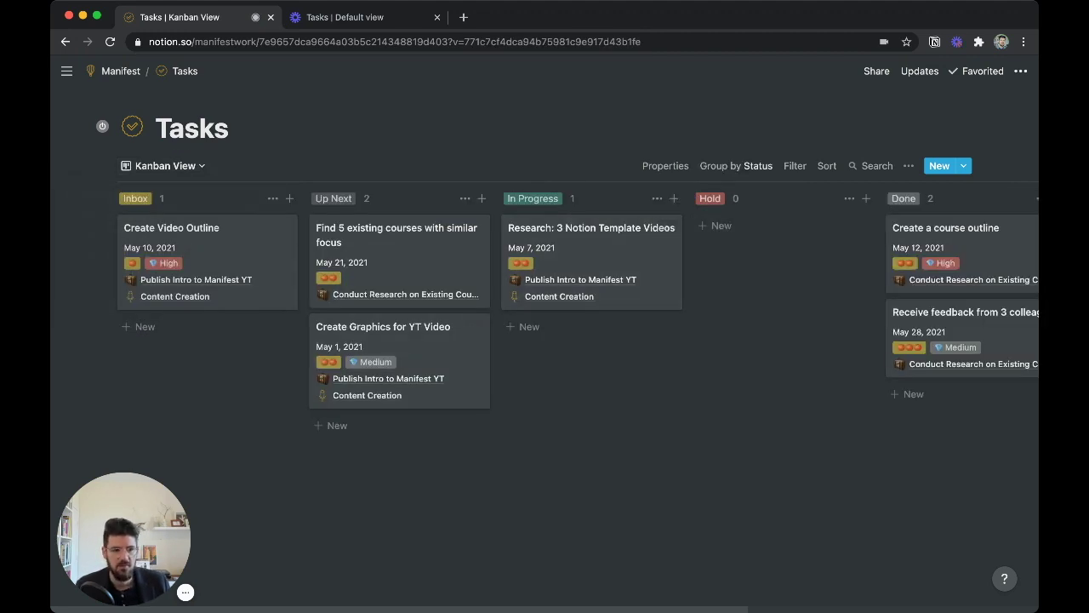
left_click(665, 165)
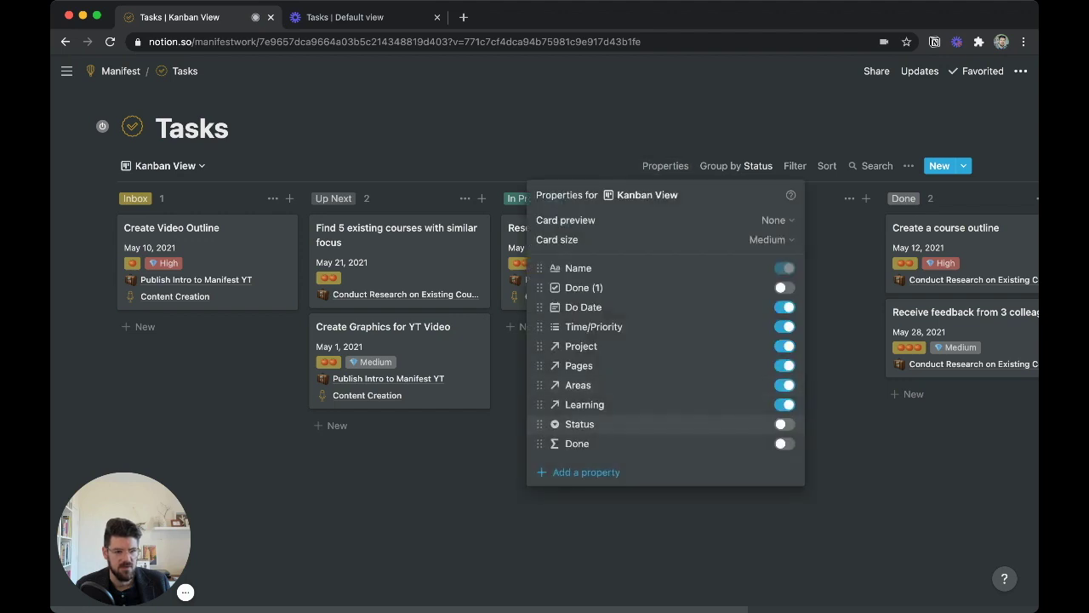
left_click(784, 443)
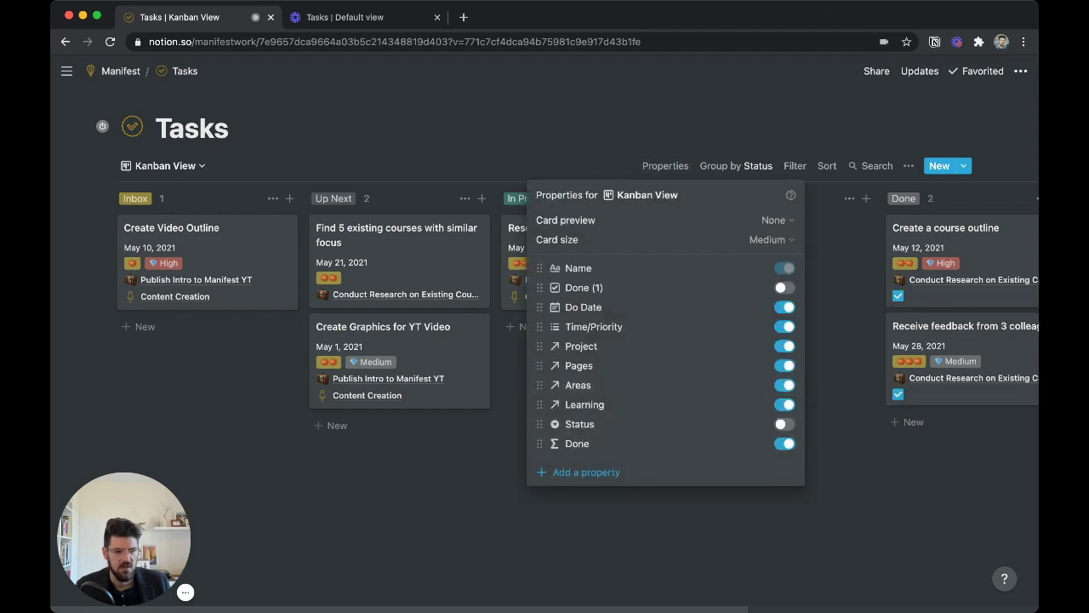
key("Escape")
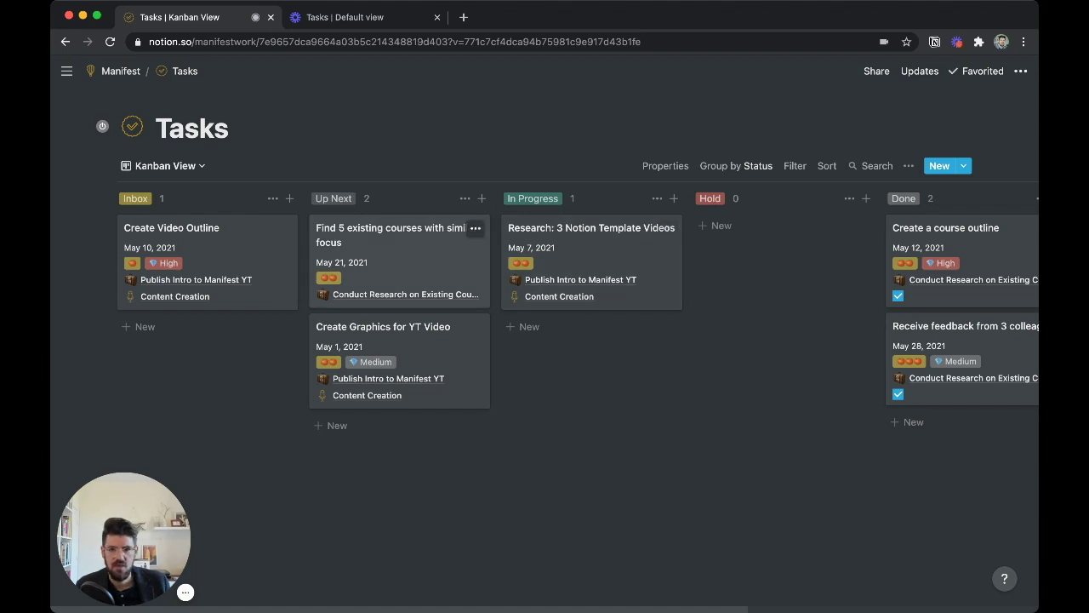
Step: Move the 'Create Video Outline' card into the Done column, then return to Default view
left_click_drag(285, 230, 932, 220)
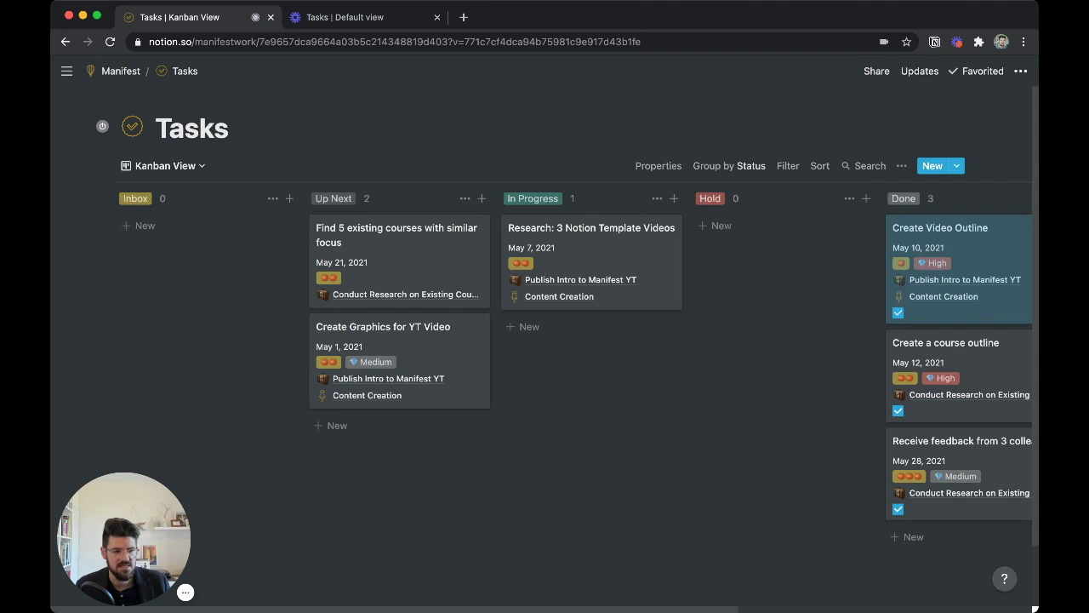
left_click(165, 165)
left_click(125, 217)
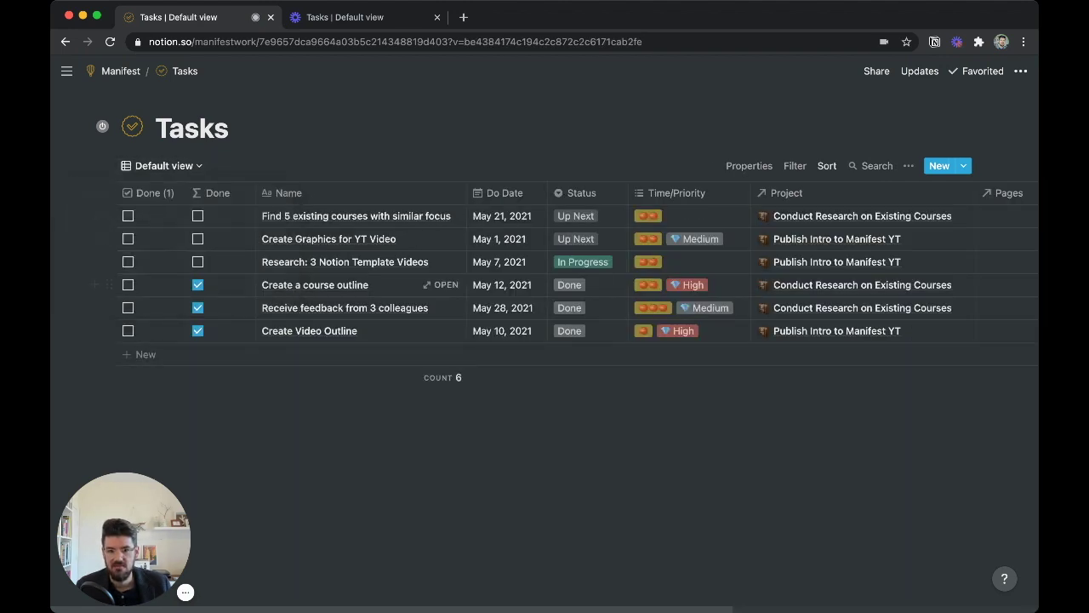